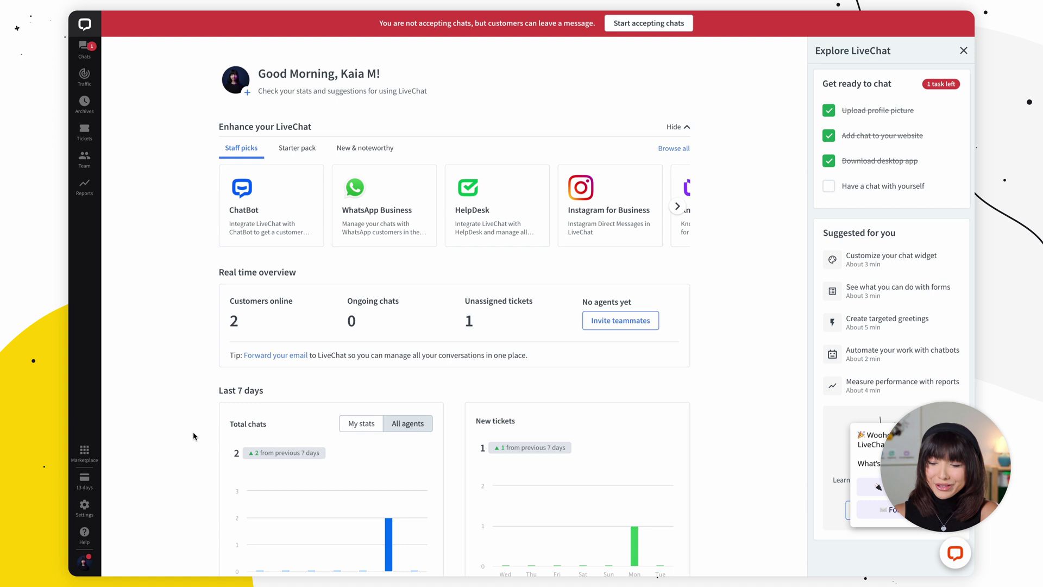
# Step: In widget Customization, replace flamingo.local with livechat.com as the website address
pyautogui.click(90, 479)
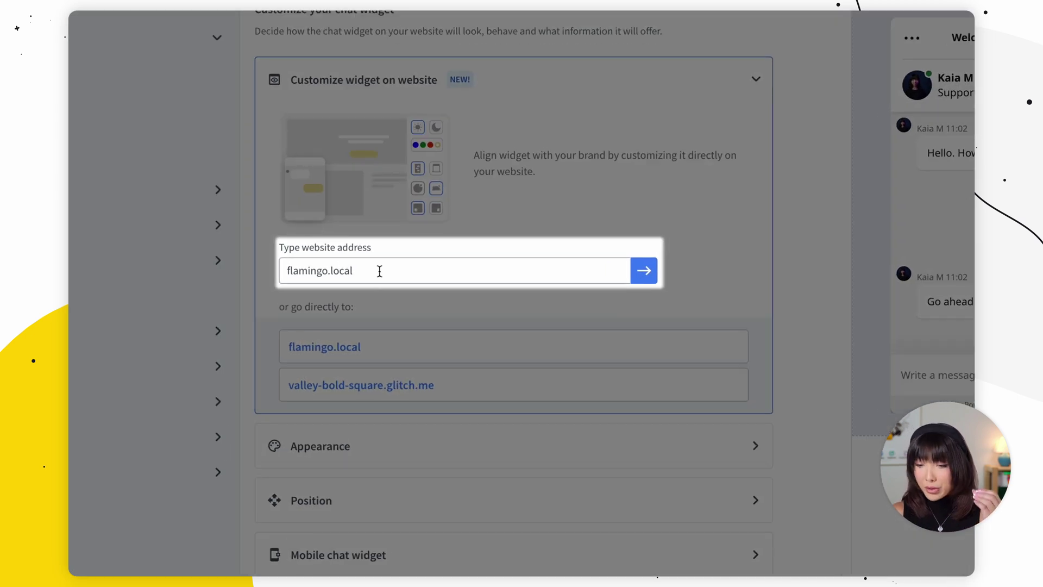
pyautogui.moveTo(379, 271); pyautogui.dragTo(268, 267)
pyautogui.write('livechat')
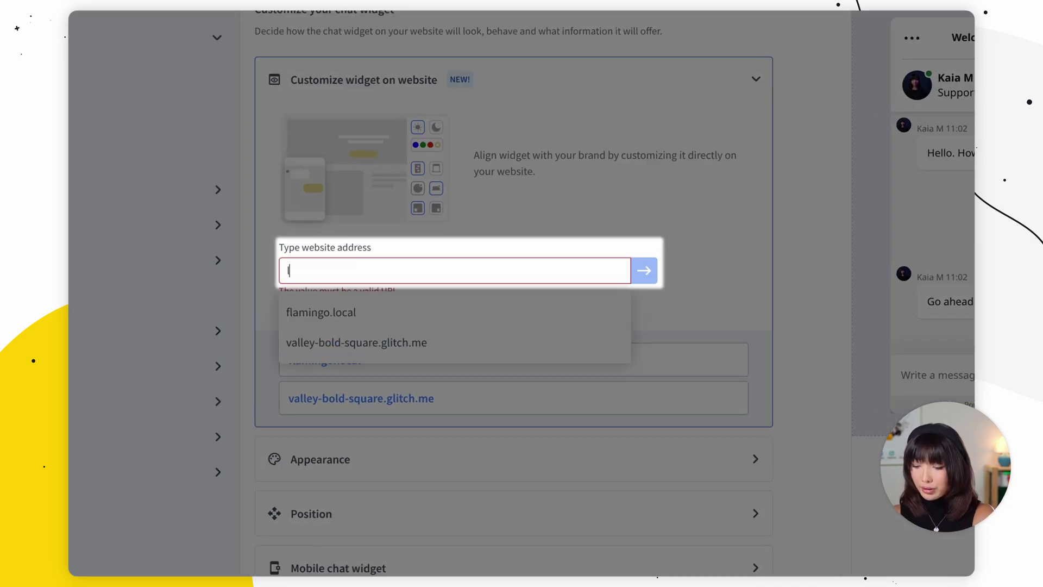
pyautogui.write('.com')
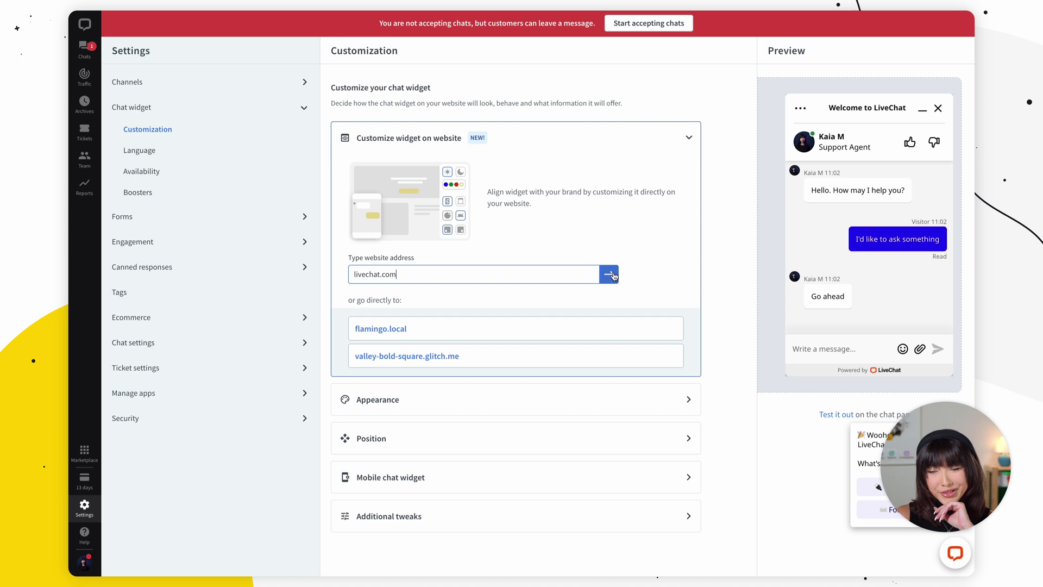
# Step: Preview the chat widget live on livechat.com
pyautogui.click(609, 274)
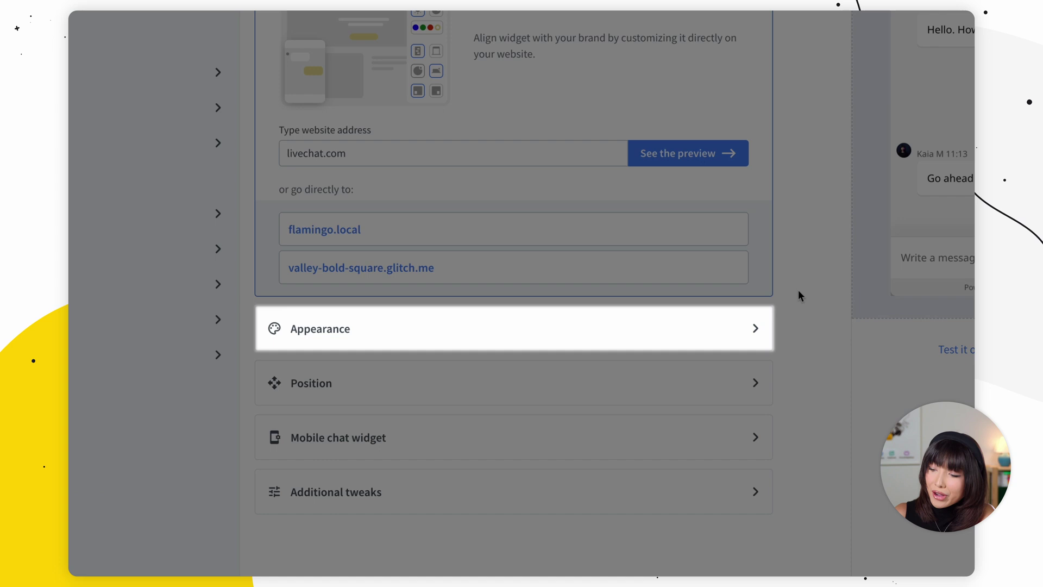
# Step: In Appearance, try the Modern and Bar styles, then keep the Smooth window and Bubble minimized widget
pyautogui.click(742, 347)
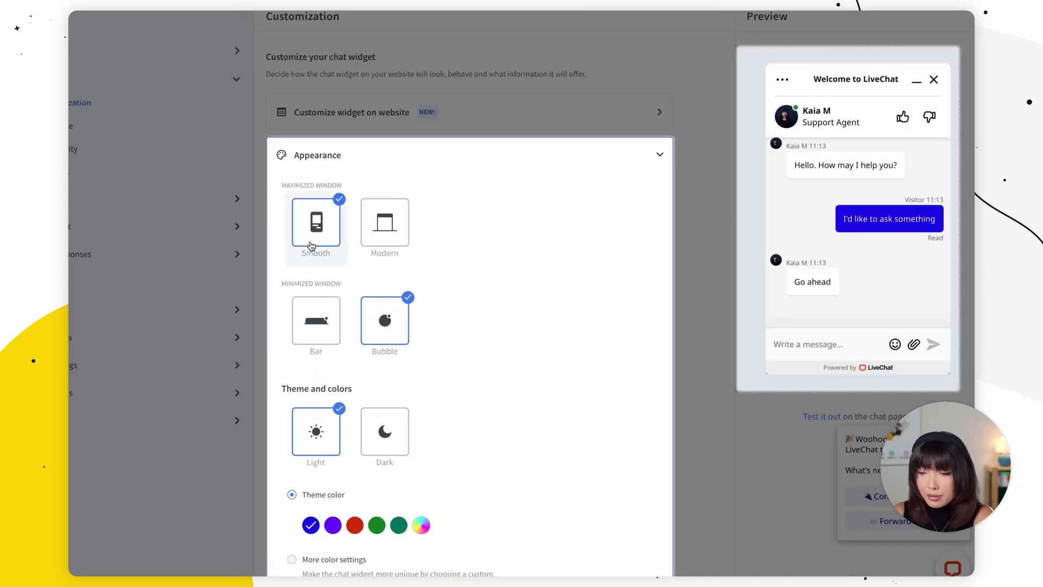
pyautogui.click(380, 239)
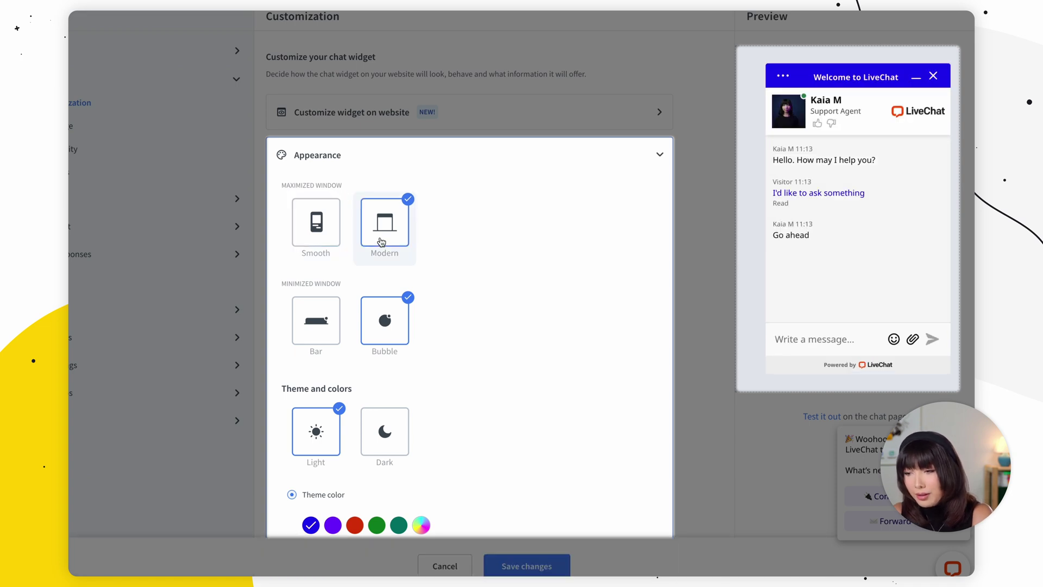
pyautogui.click(320, 246)
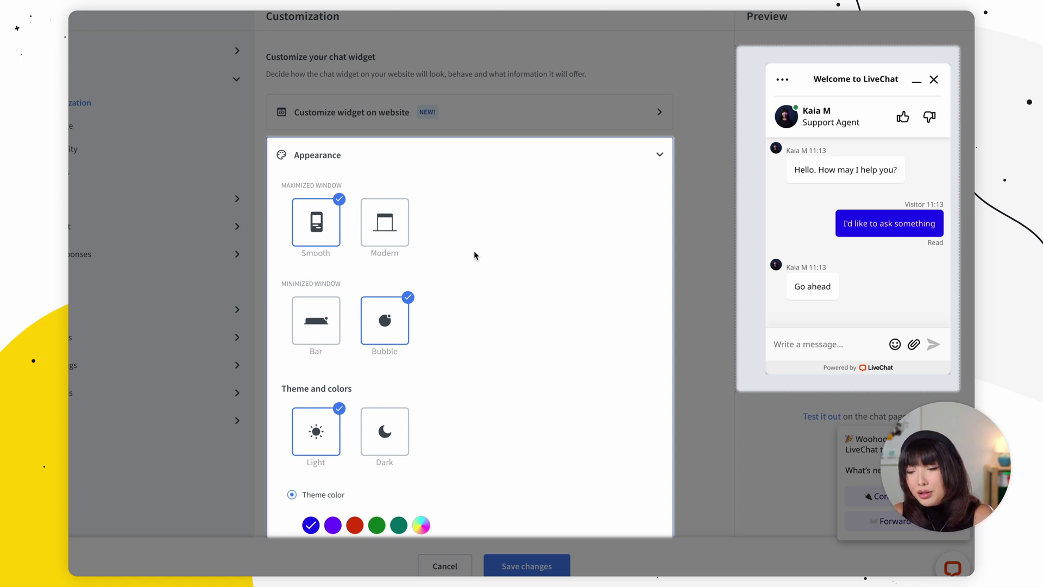
pyautogui.click(320, 320)
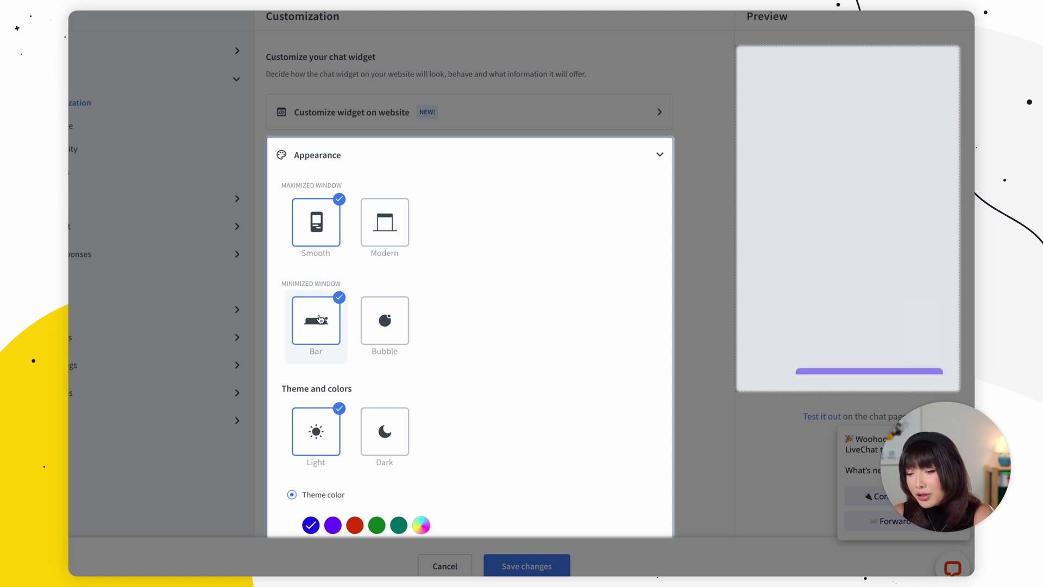
pyautogui.click(383, 335)
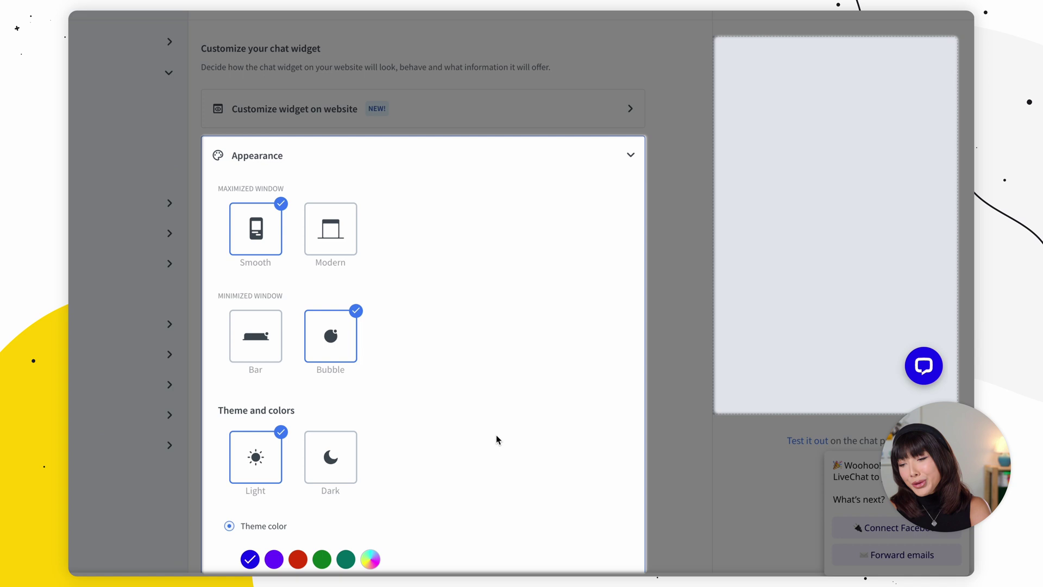
# Step: Apply the Dark theme and enable More color settings to show custom colours like #705BF5
pyautogui.click(344, 446)
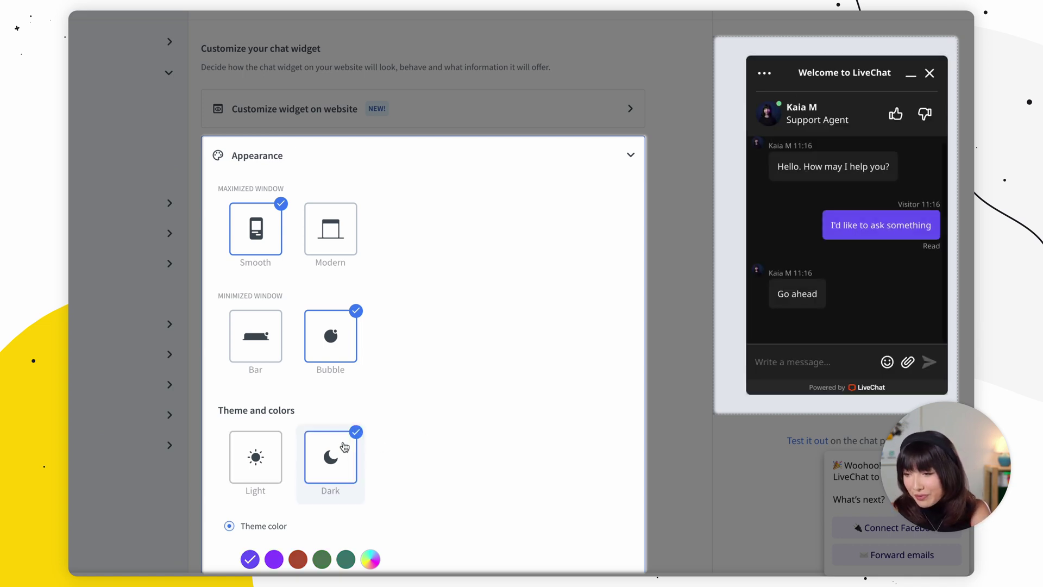
pyautogui.scroll(-3, 456, 403)
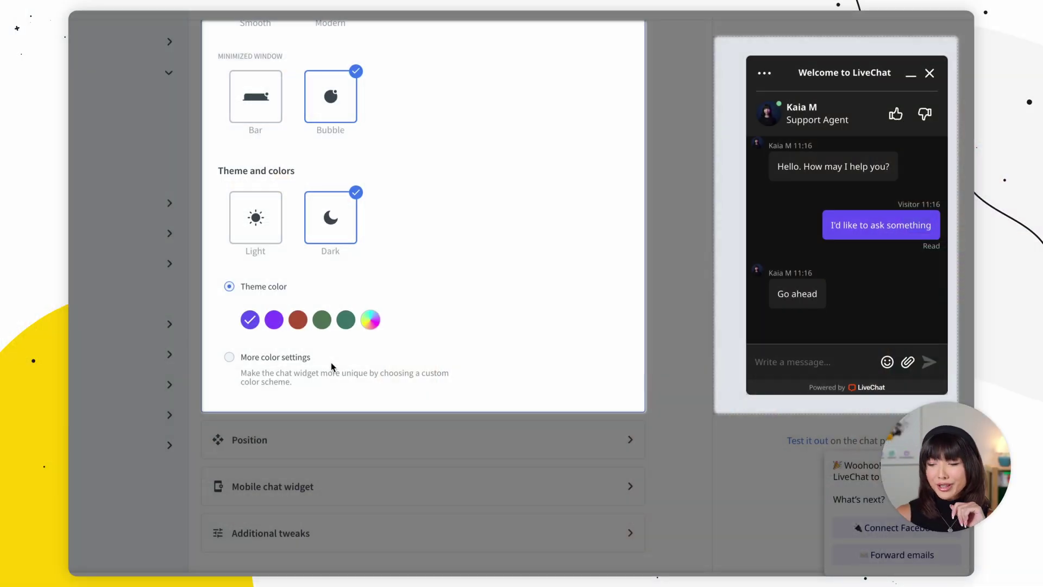
pyautogui.click(233, 362)
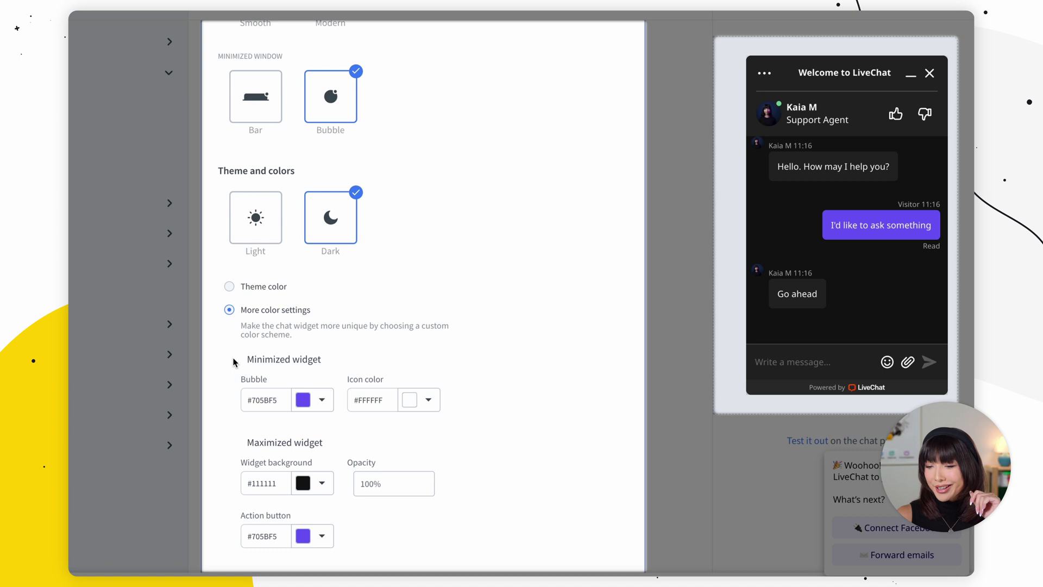
pyautogui.scroll(-5, 234, 362)
pyautogui.scroll(-3, 239, 358)
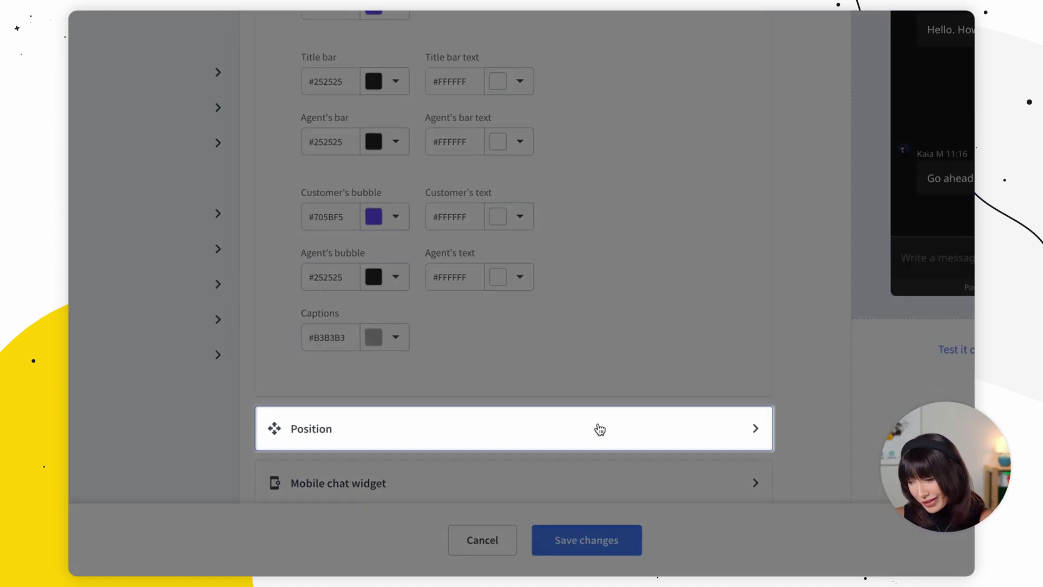
# Step: Keep the widget position aligned to the Right
pyautogui.click(599, 429)
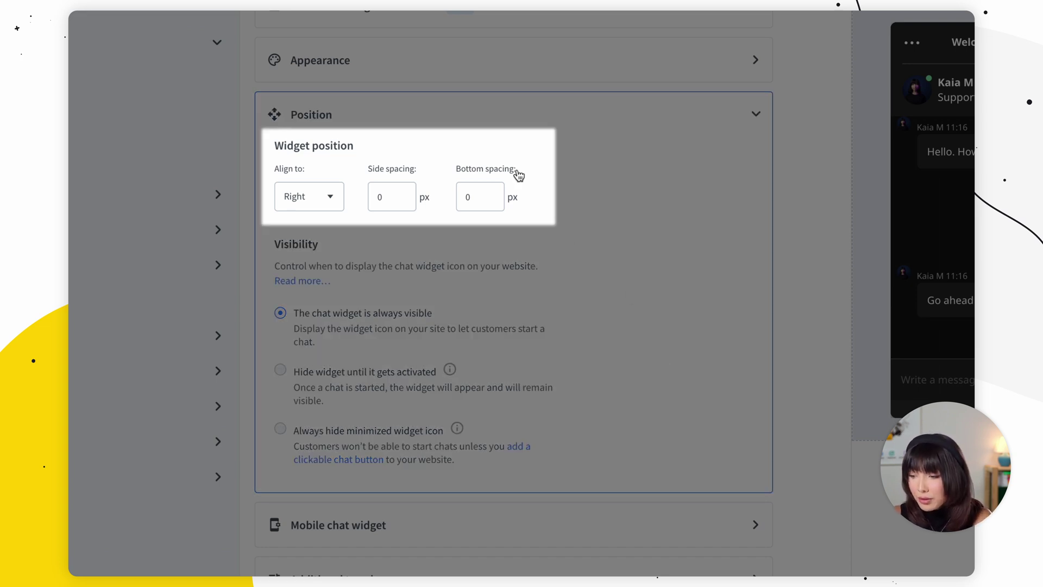
pyautogui.click(323, 199)
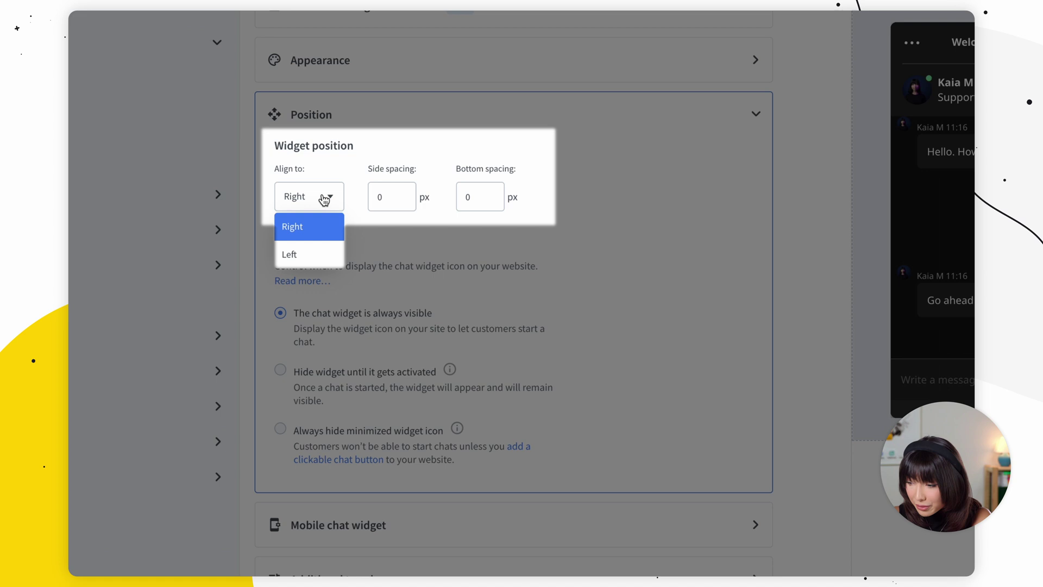
pyautogui.click(400, 225)
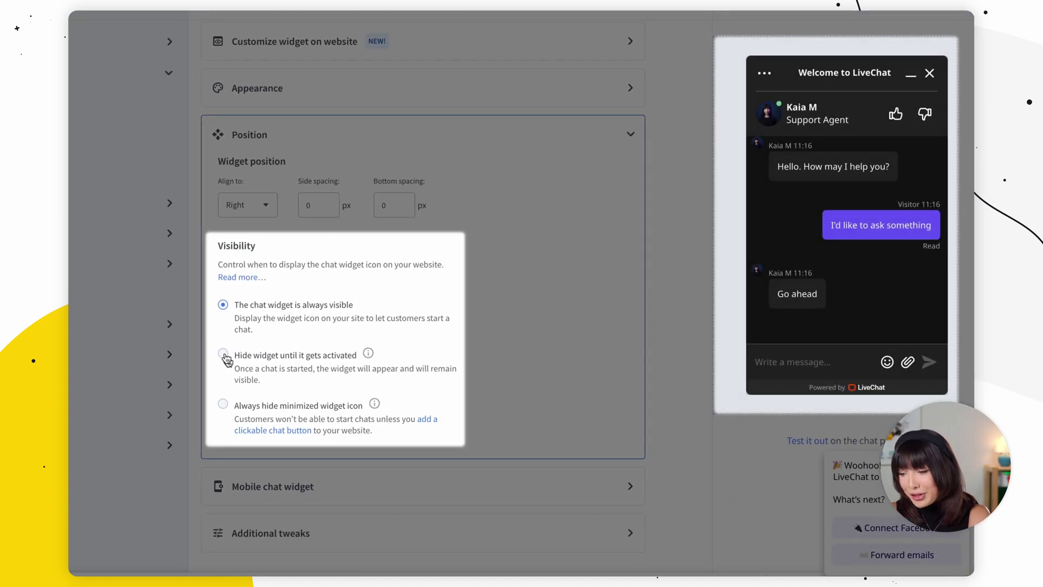
# Step: Try the visibility options, settling on 'Always hide minimized widget icon'
pyautogui.click(223, 354)
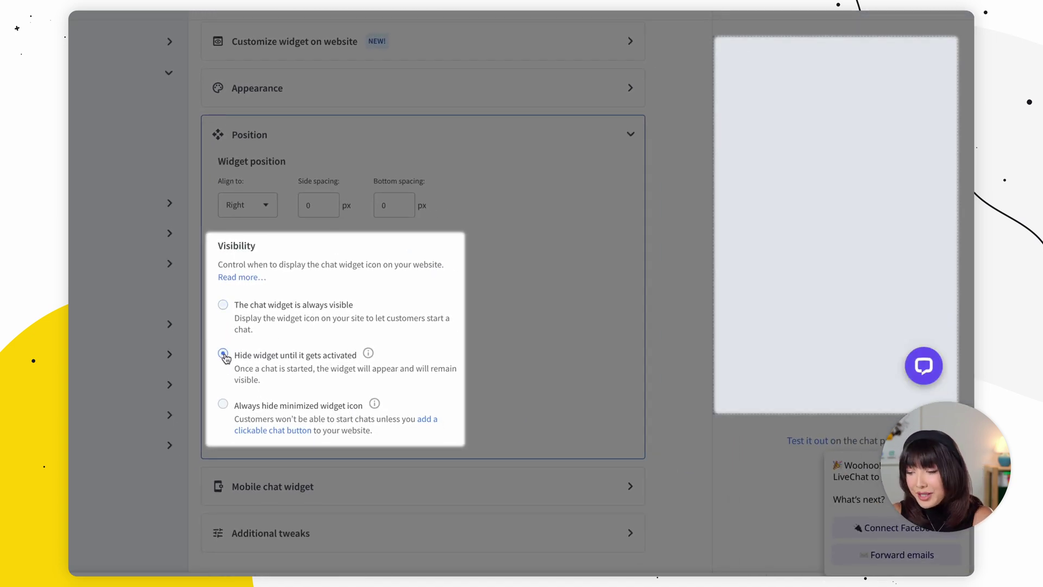
pyautogui.click(224, 305)
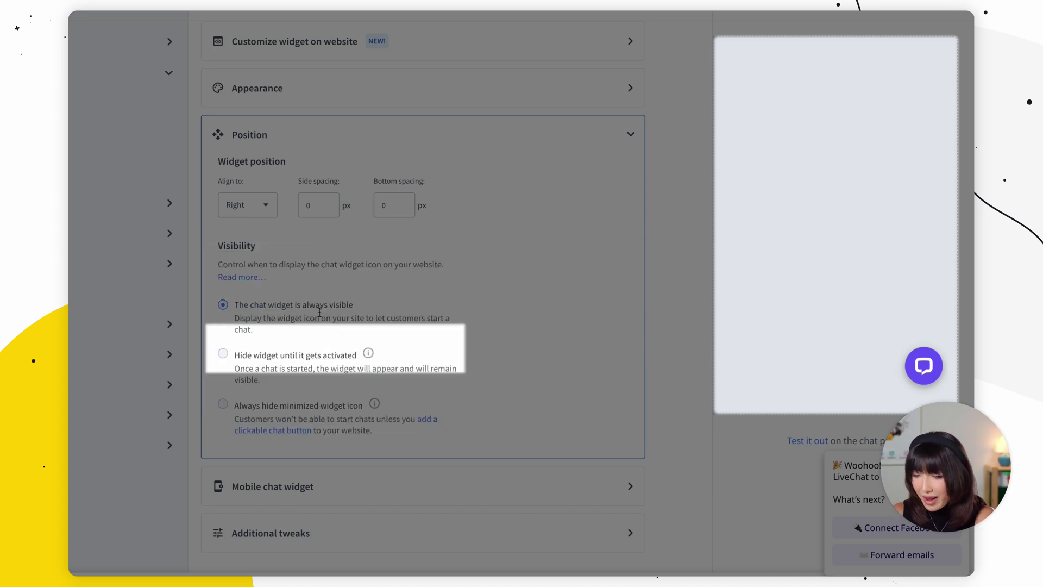
pyautogui.click(223, 355)
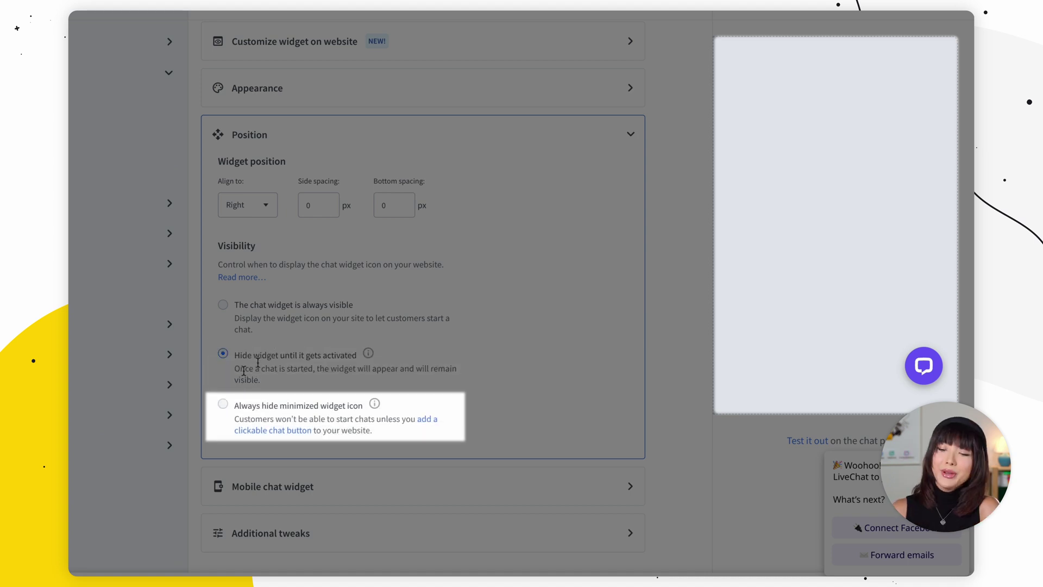
pyautogui.click(224, 404)
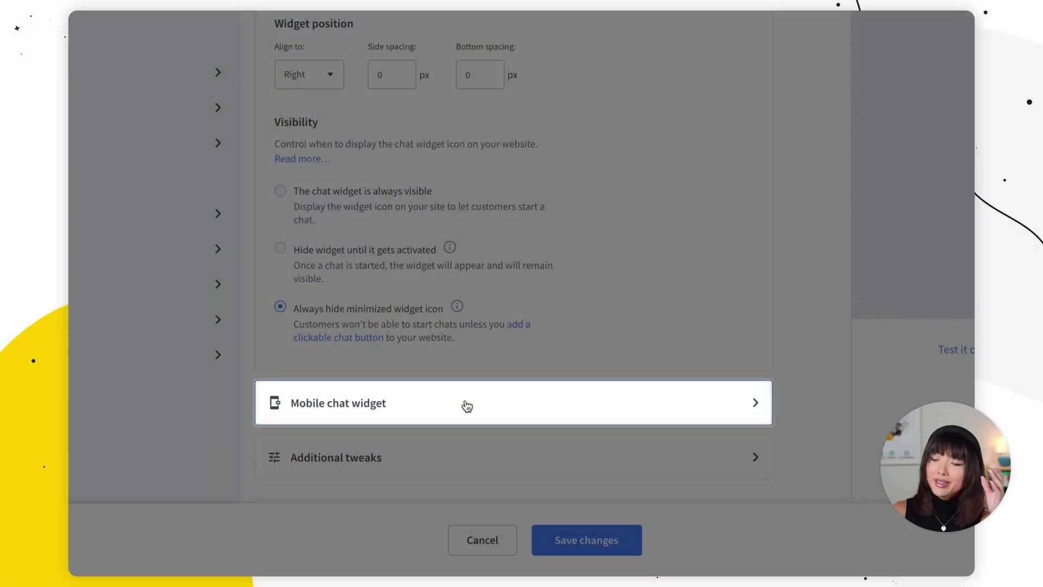
# Step: Set the mobile chat widget to 'Custom for mobile devices'
pyautogui.click(461, 403)
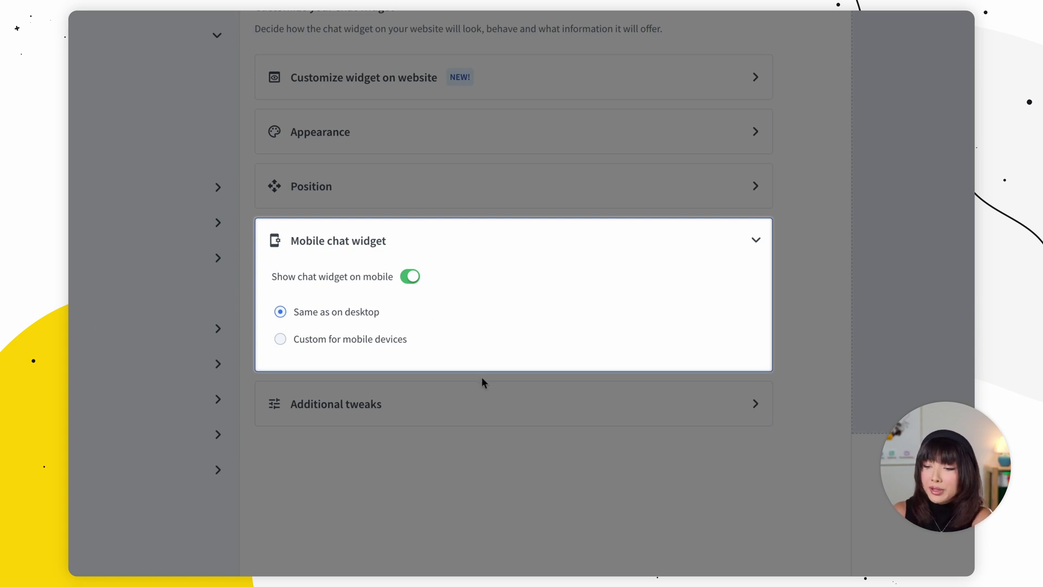
pyautogui.click(281, 340)
pyautogui.scroll(-7, 281, 341)
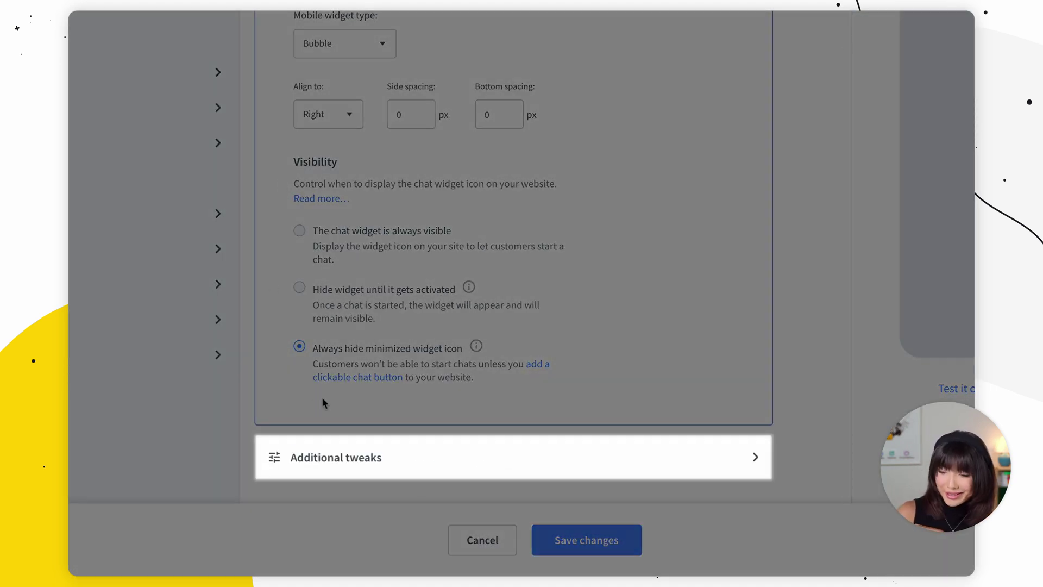
# Step: Expand Additional tweaks to show the logo, agent photo, sound, rating and transcript toggles
pyautogui.click(328, 460)
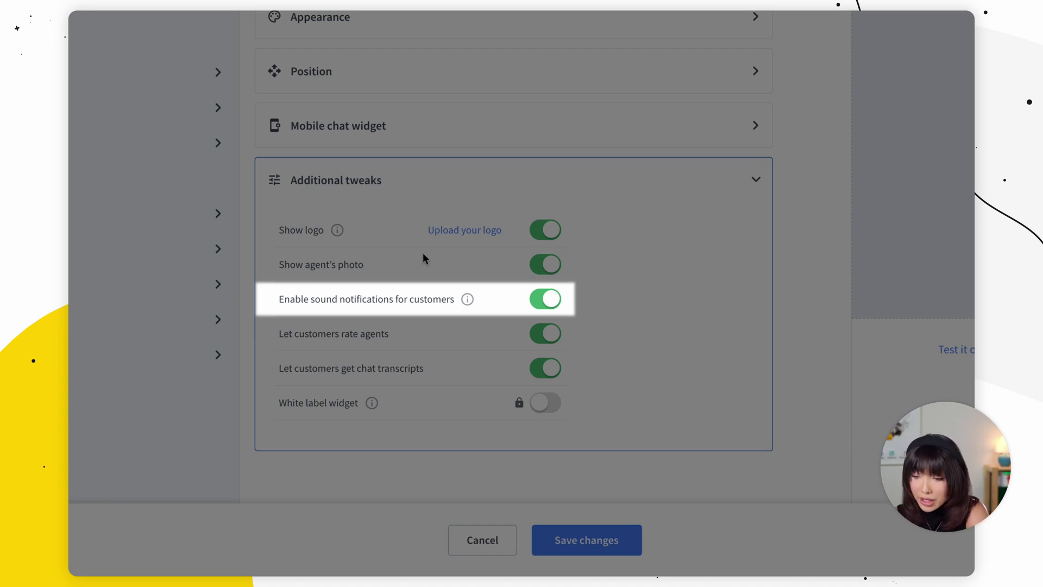
# Step: Switch off 'Enable sound notifications for customers' in Additional tweaks
pyautogui.click(544, 304)
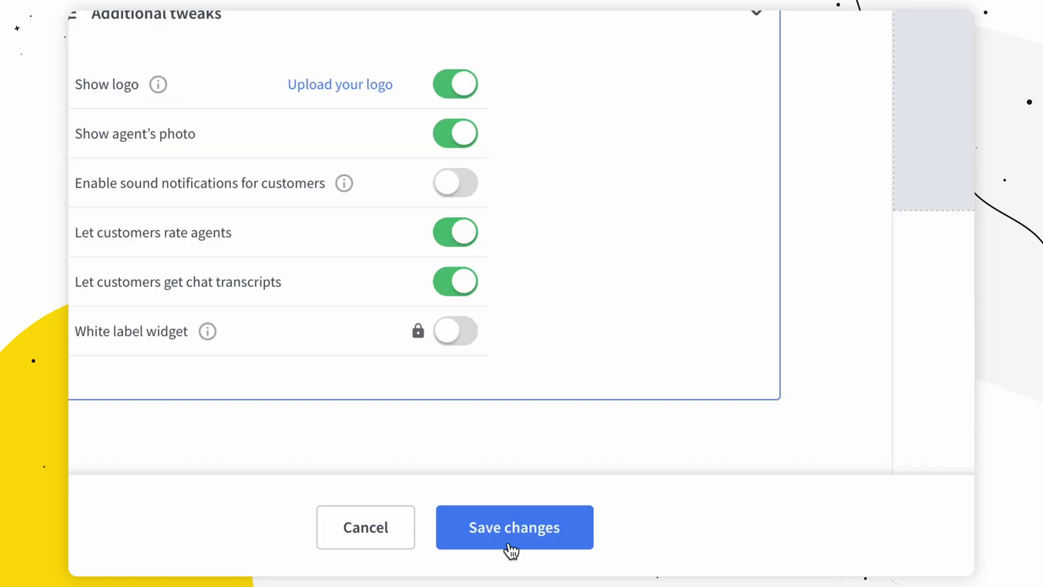
# Step: Save the widget customization with 'Save changes'
pyautogui.click(511, 525)
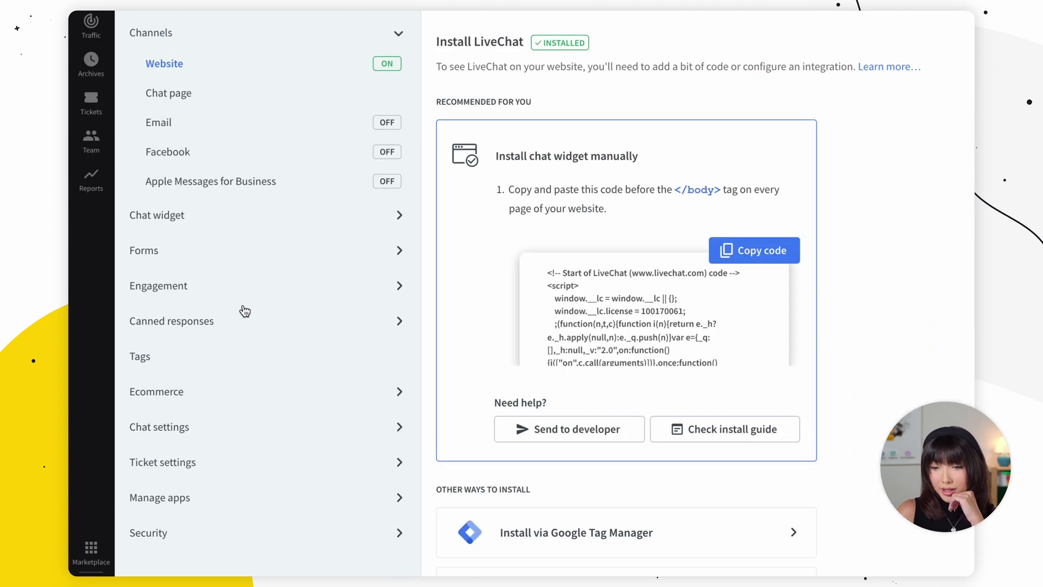
# Step: Go to Engagement > Targeted messages and start a new targeted message
pyautogui.scroll(1, 245, 310)
pyautogui.click(177, 333)
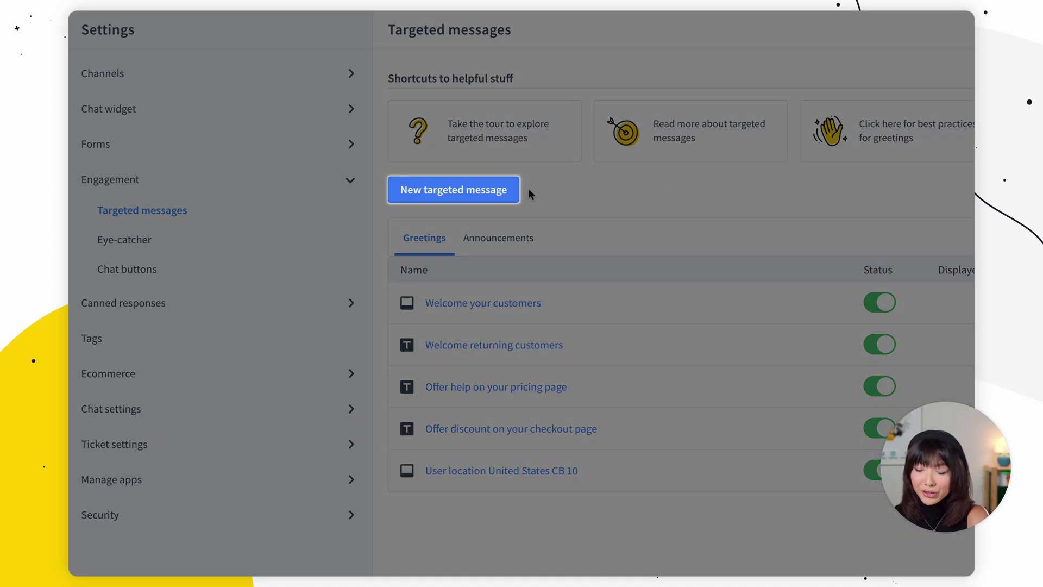
pyautogui.click(517, 190)
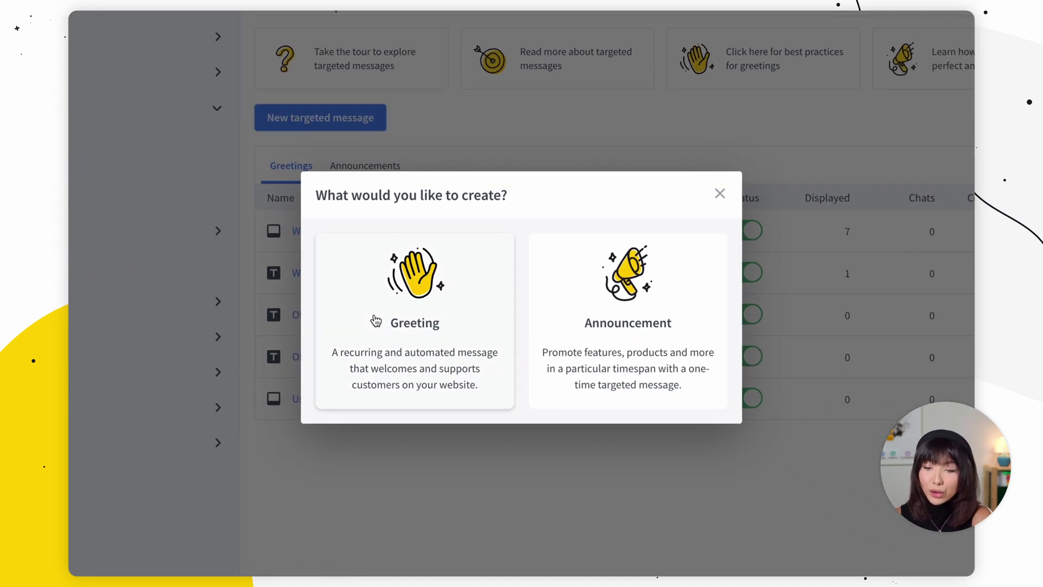
# Step: Start a new Card-type greeting and open the waving-hand card image's settings
pyautogui.click(376, 321)
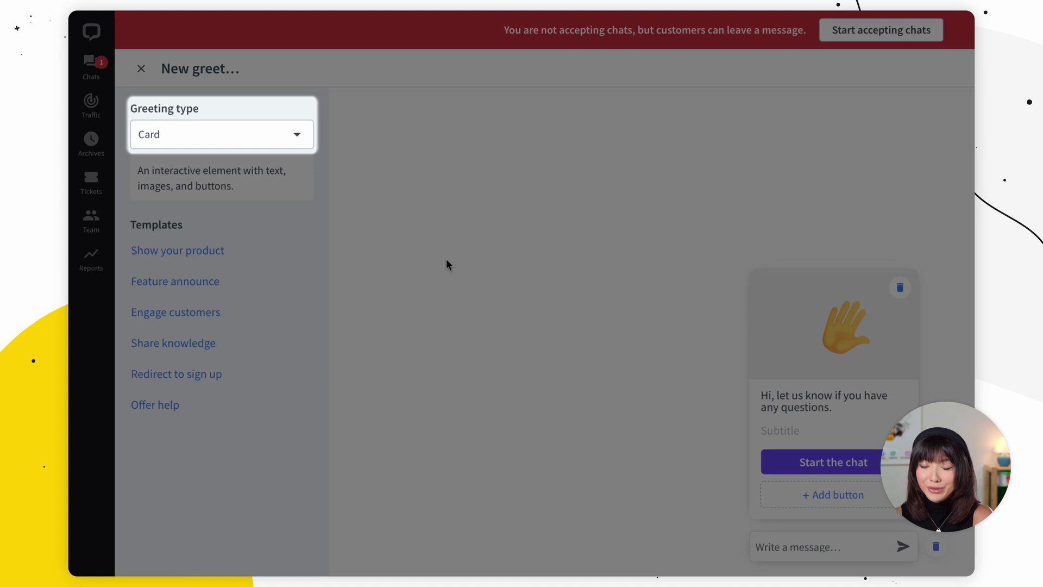
pyautogui.click(284, 140)
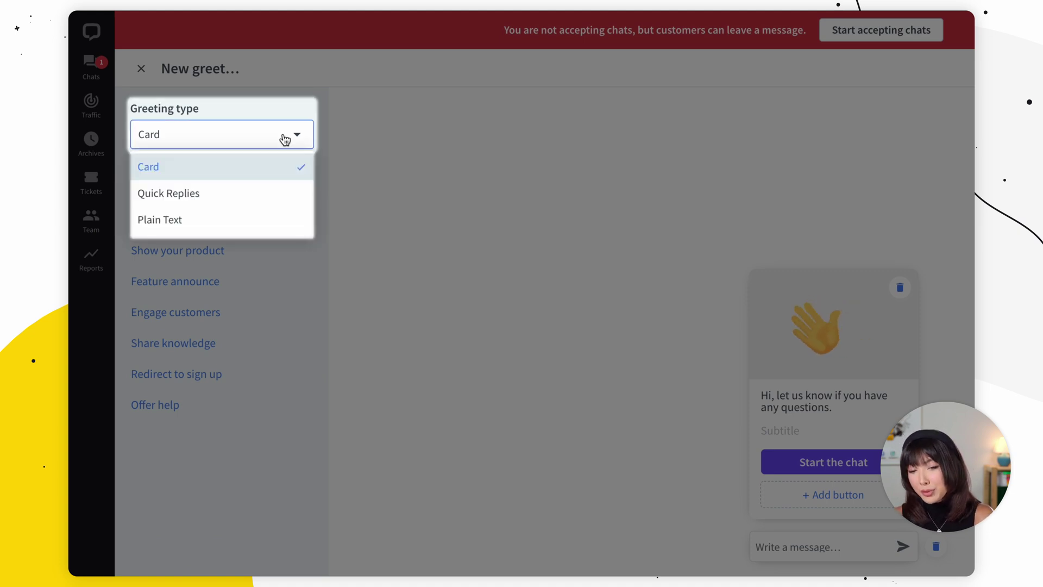
pyautogui.click(280, 162)
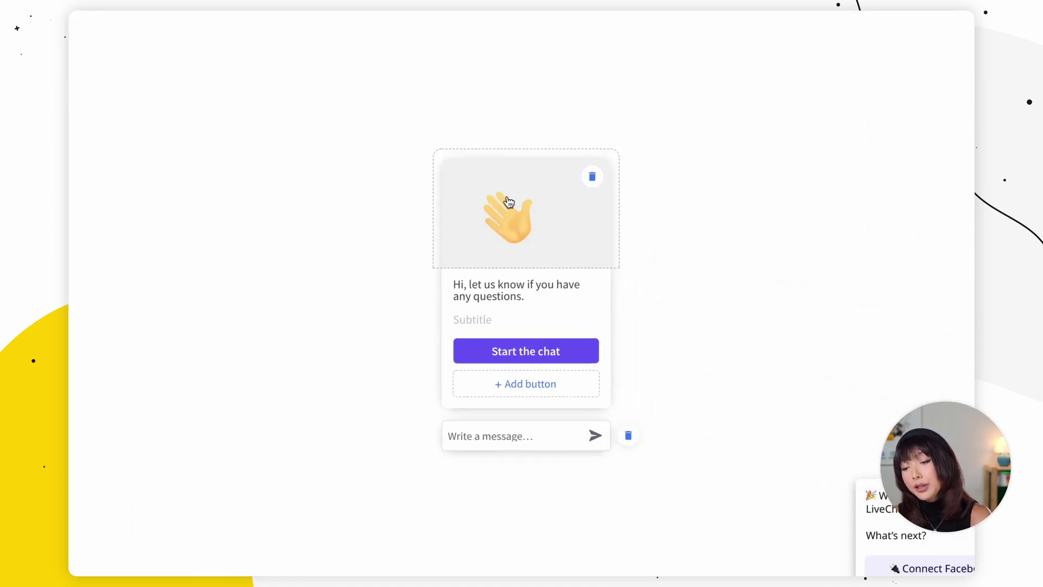
pyautogui.click(817, 322)
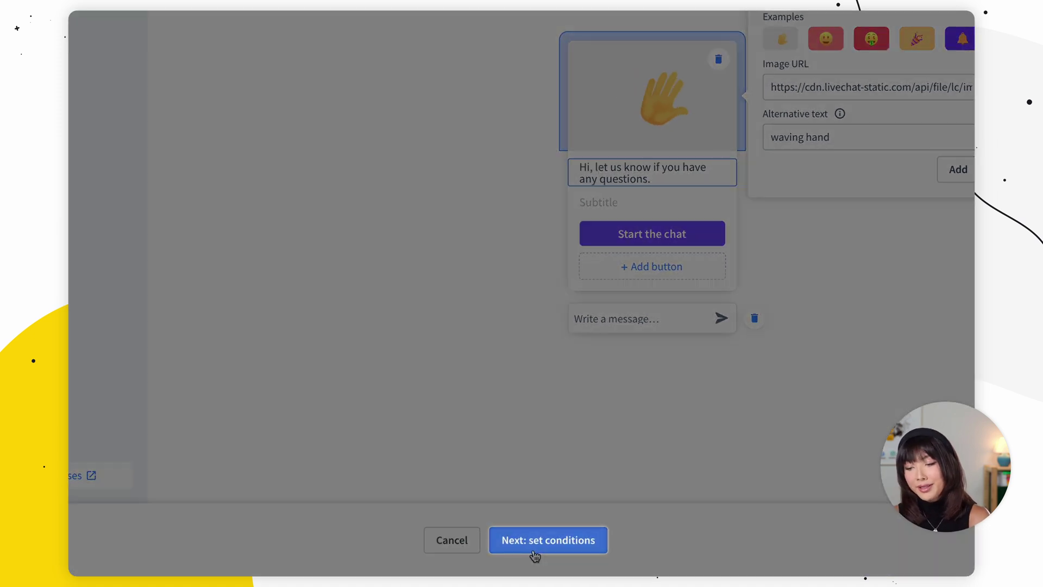
# Step: In the greeting conditions, delete the 'Current page URL contains' rule, keeping time on page at 0 seconds
pyautogui.click(543, 546)
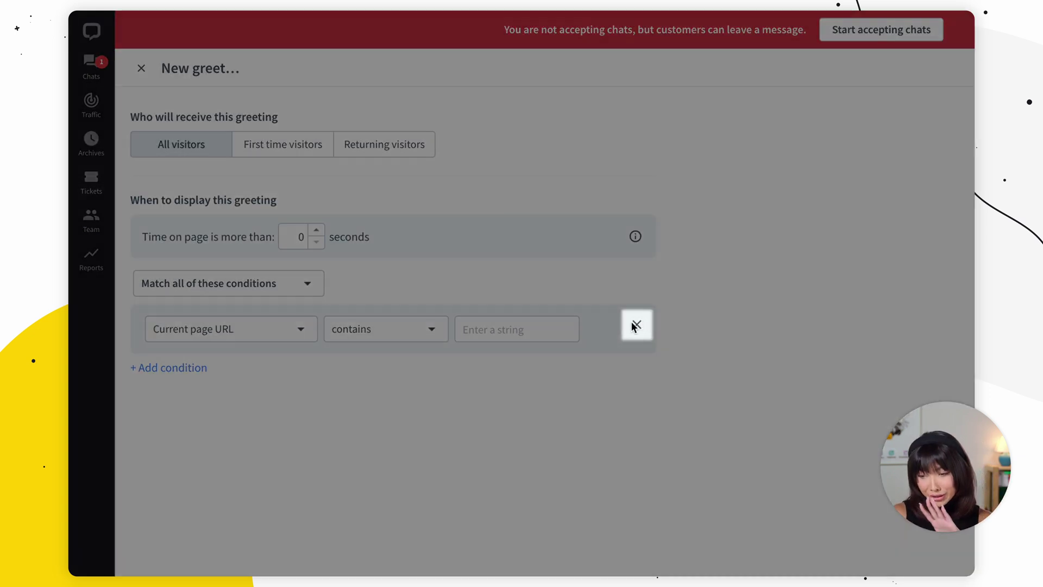
pyautogui.click(638, 325)
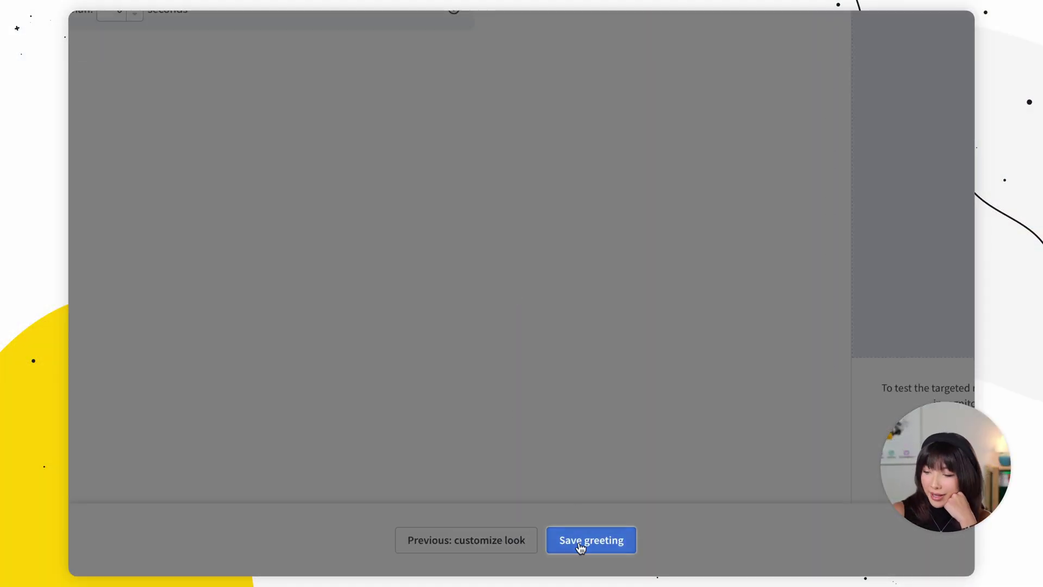
# Step: Save the greeting as 'eye catcher 0 seconds' with 'Set greeting live' enabled
pyautogui.click(580, 541)
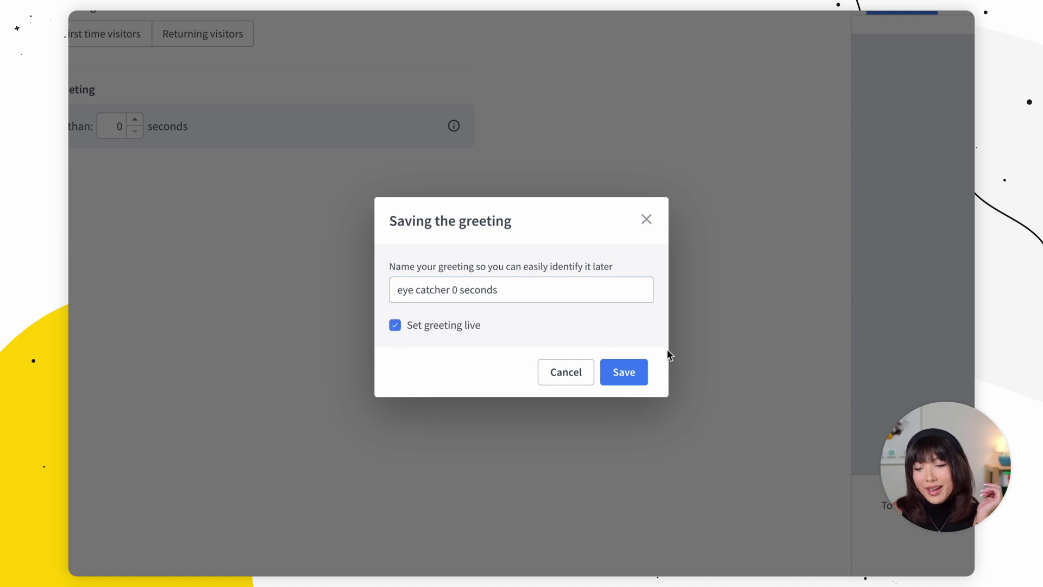
pyautogui.click(623, 372)
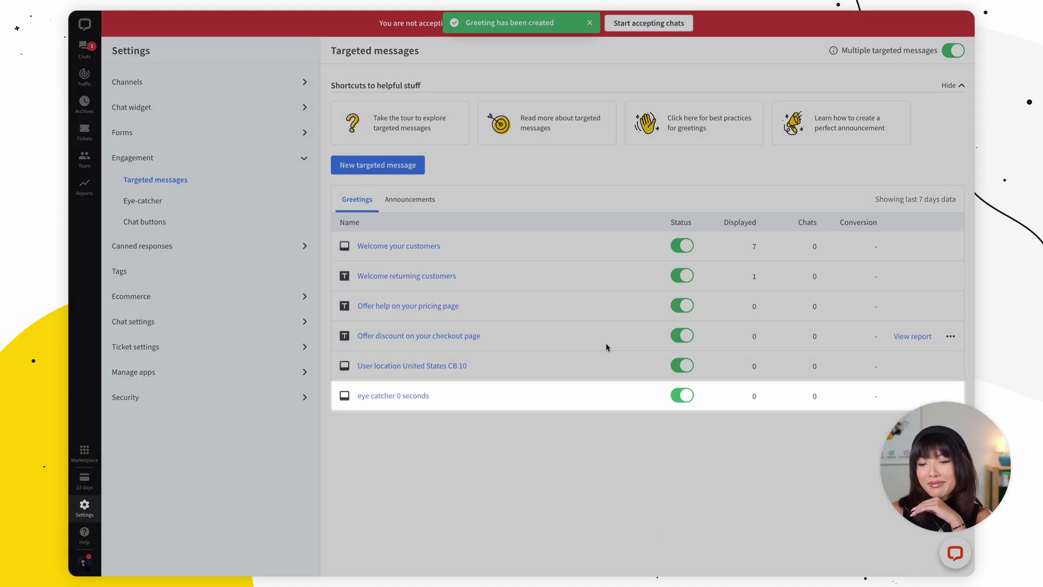